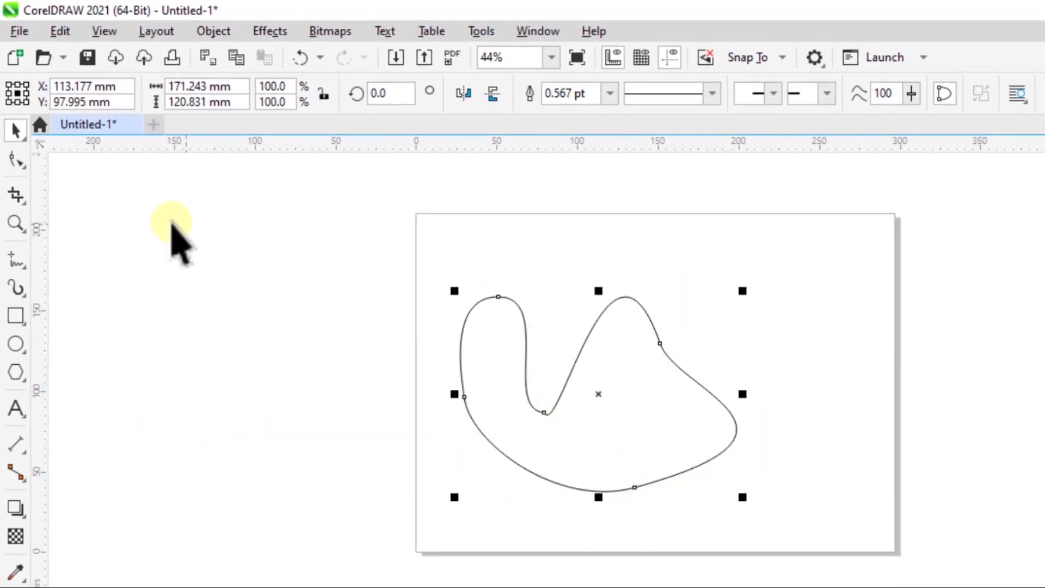
# With the Shape tool, convert the curve's upper-left peak node to a cusp node and reshape its two handles independently, bulging the outer side outward.
pyautogui.click(9, 162)
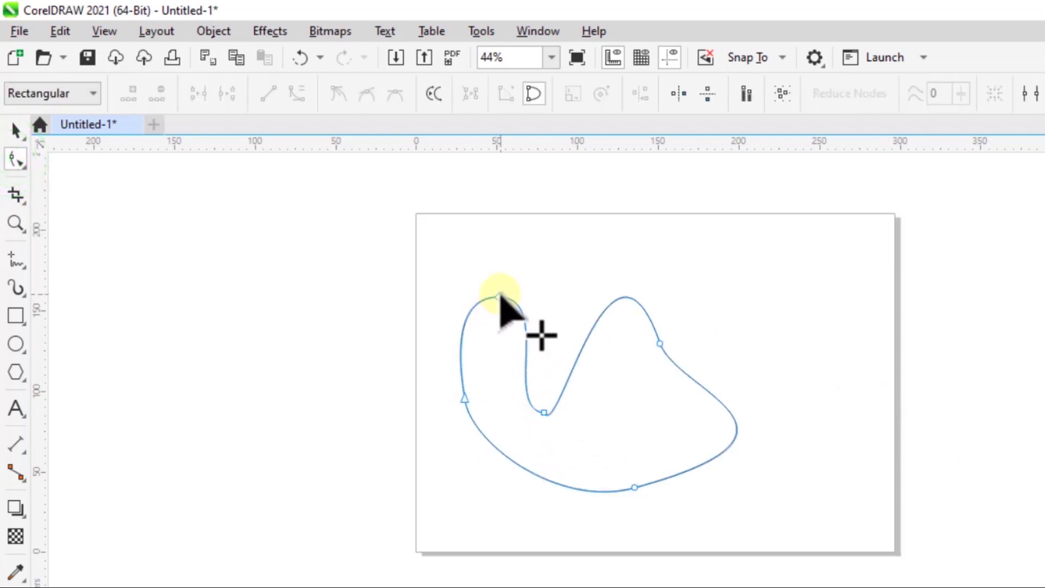
pyautogui.click(500, 296)
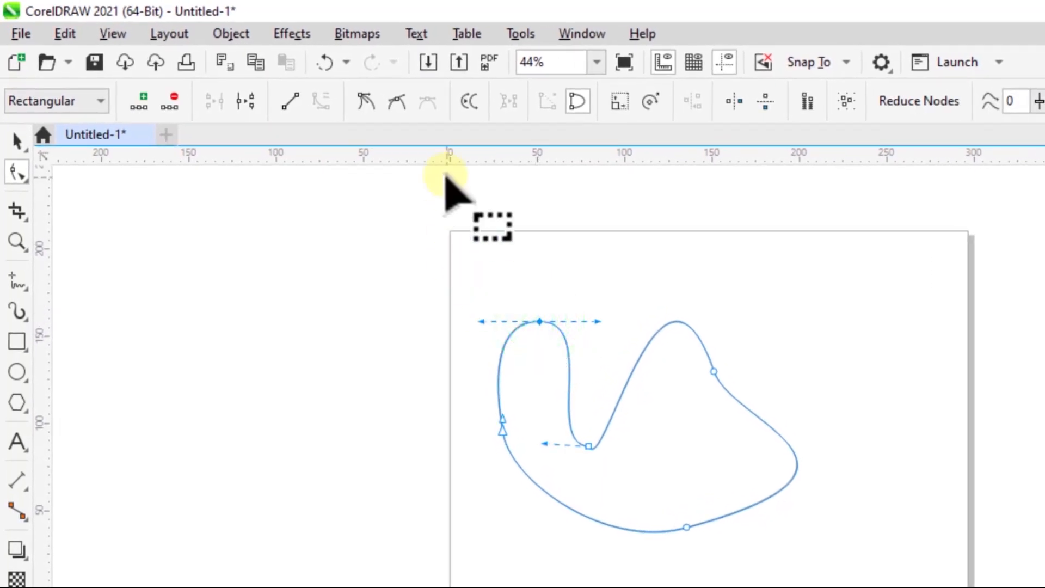
pyautogui.click(402, 102)
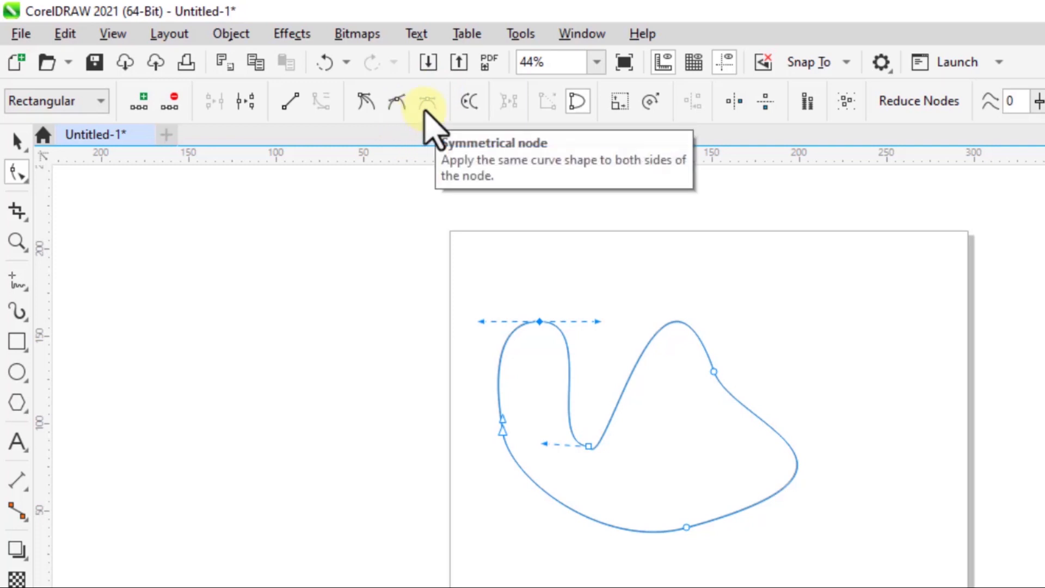
pyautogui.click(366, 102)
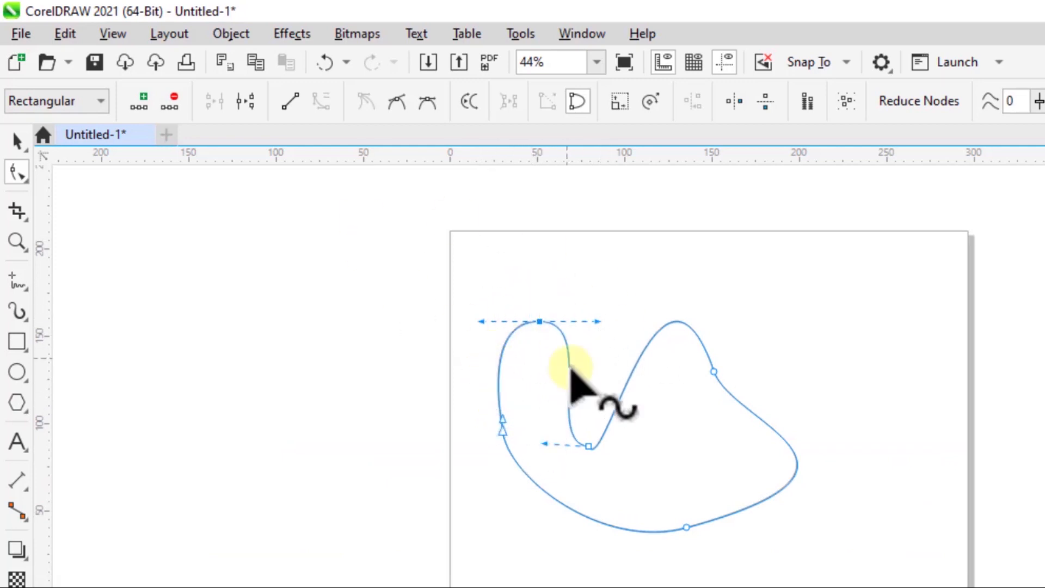
pyautogui.moveTo(596, 321); pyautogui.dragTo(603, 359)
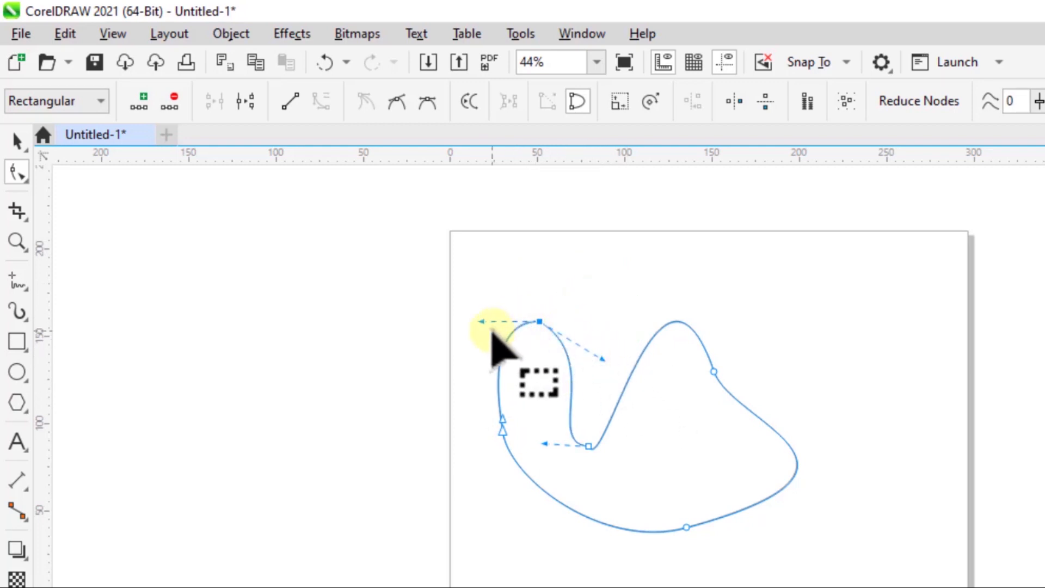
pyautogui.moveTo(481, 321); pyautogui.dragTo(494, 349)
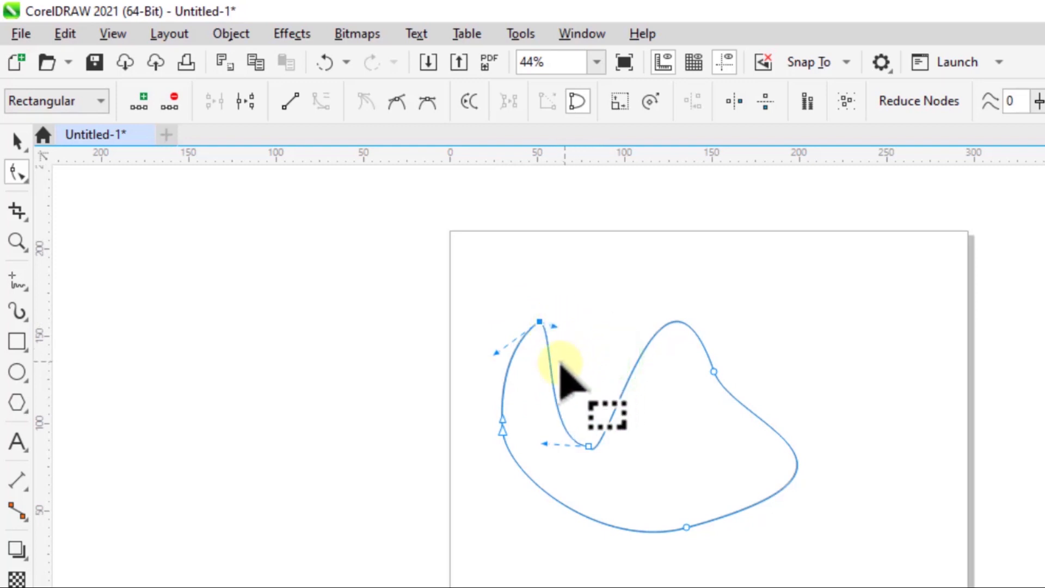
pyautogui.moveTo(496, 351); pyautogui.dragTo(398, 405)
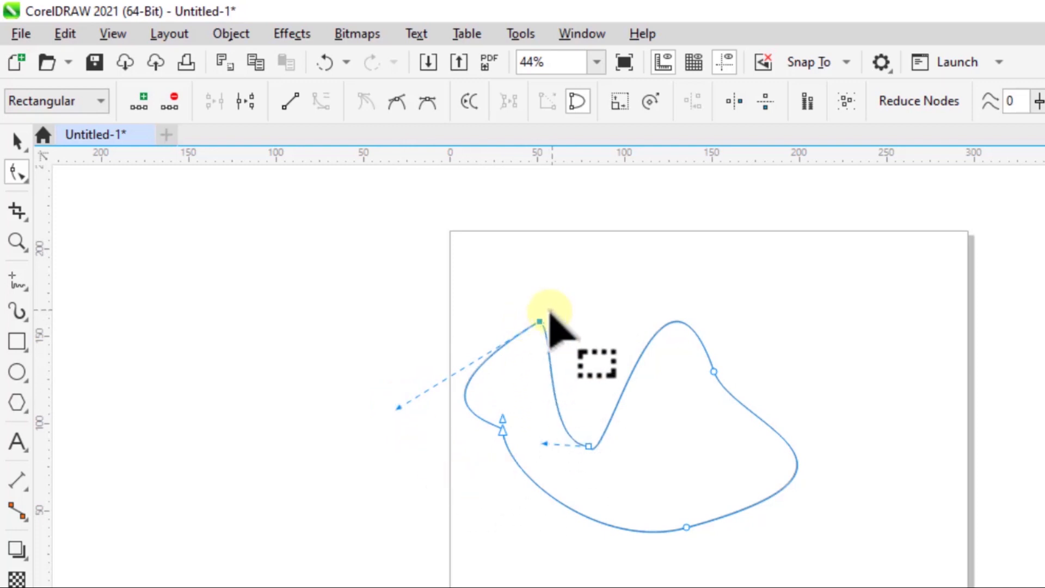
# Reselect the upper-left cusp node and angle both of its handles steeply downward to form a sharp peak.
pyautogui.click(450, 287)
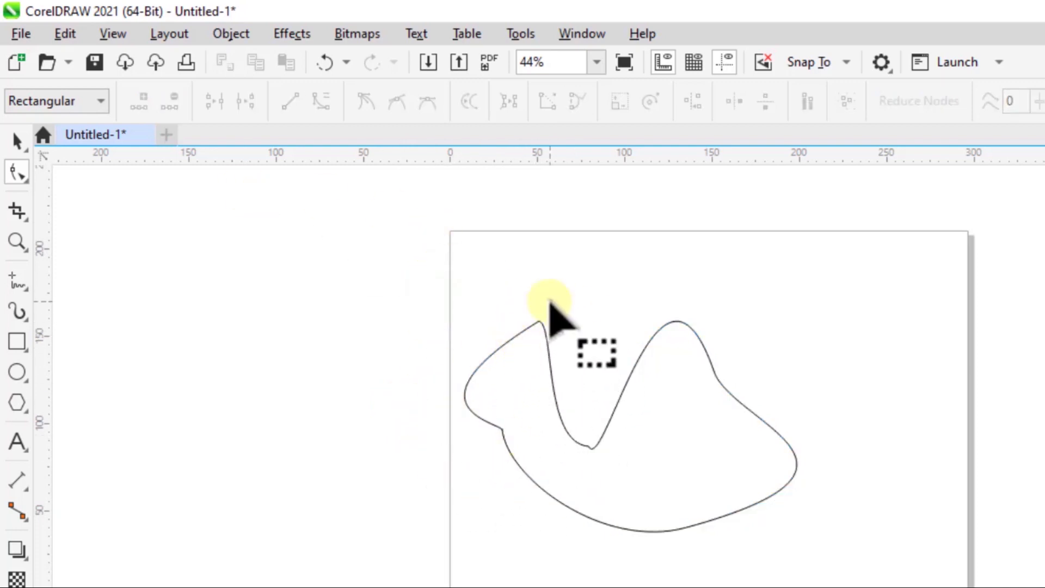
pyautogui.click(538, 322)
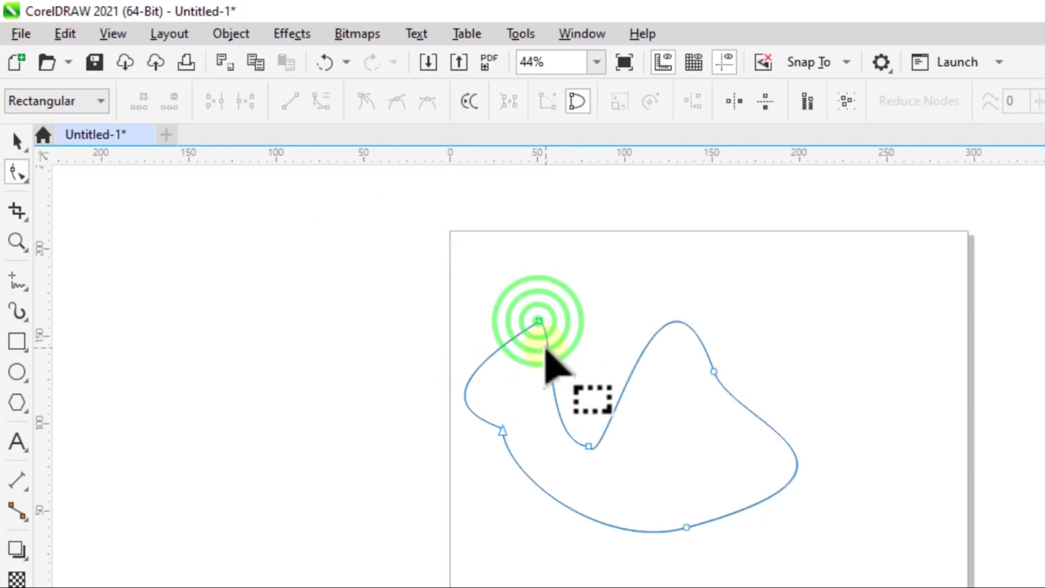
pyautogui.click(539, 321)
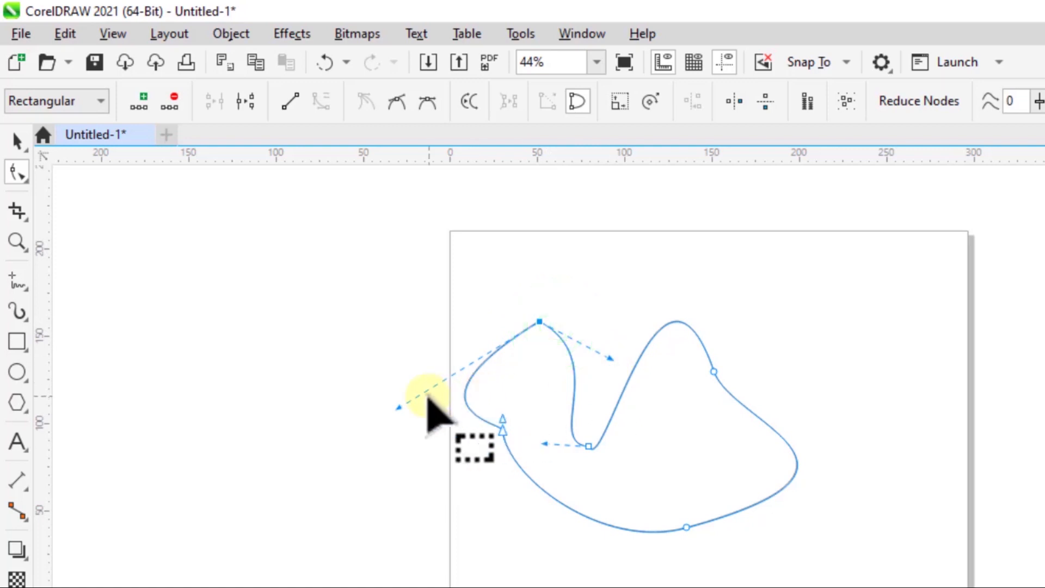
pyautogui.moveTo(400, 405); pyautogui.dragTo(442, 351)
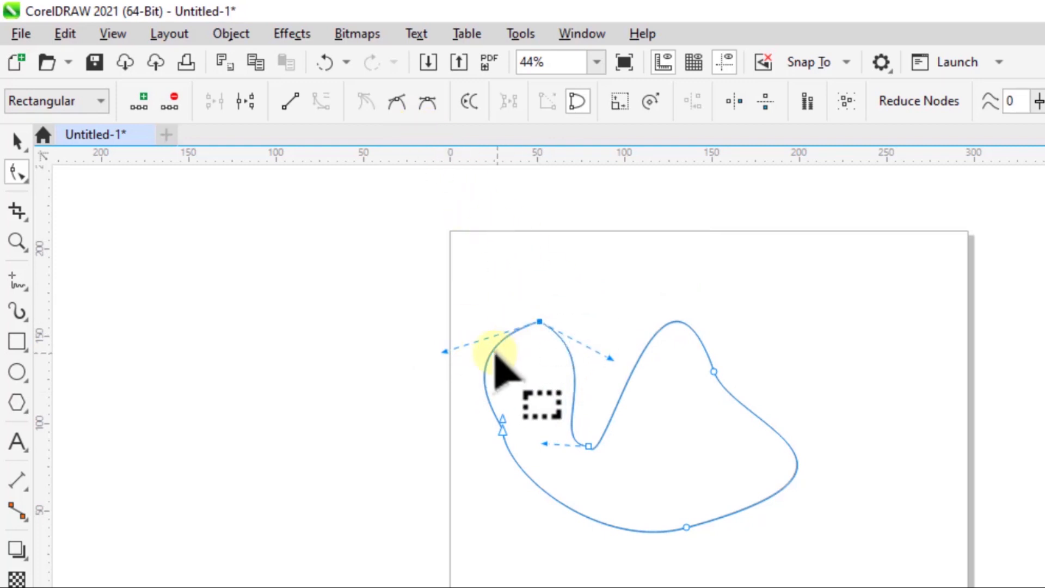
pyautogui.moveTo(444, 351); pyautogui.dragTo(501, 393)
pyautogui.moveTo(608, 359); pyautogui.dragTo(598, 407)
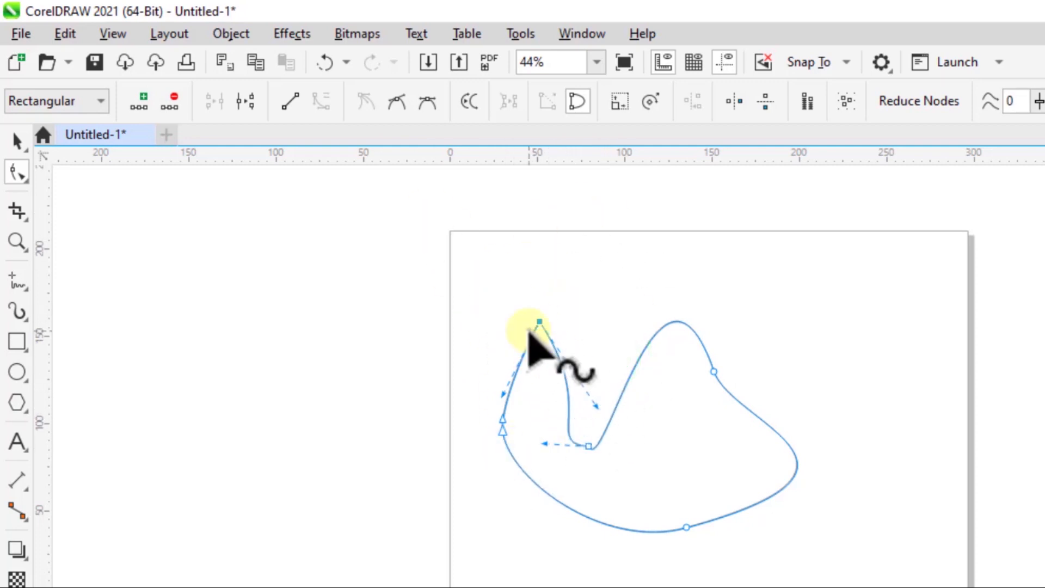
# Convert the upper-left peak node to a smooth node, then rotate its handles and extend the outer one far beyond the page's edge.
pyautogui.click(396, 98)
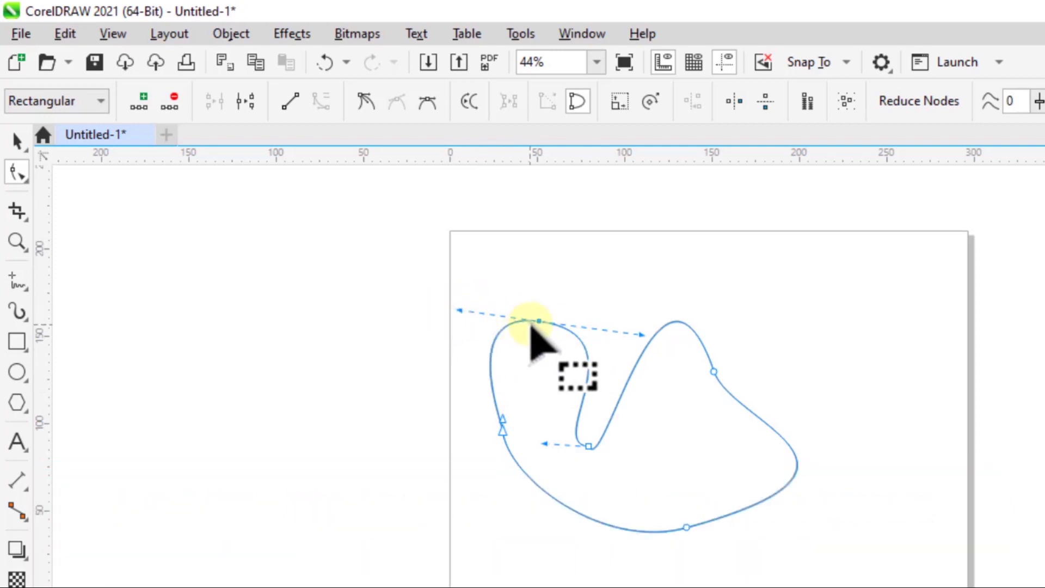
pyautogui.click(459, 310)
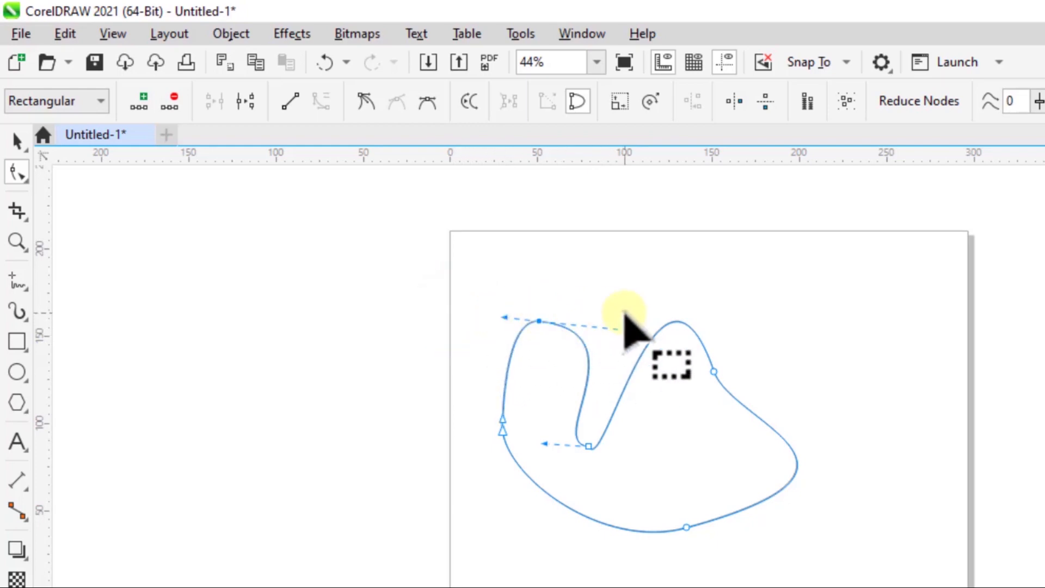
pyautogui.moveTo(635, 326); pyautogui.dragTo(629, 394)
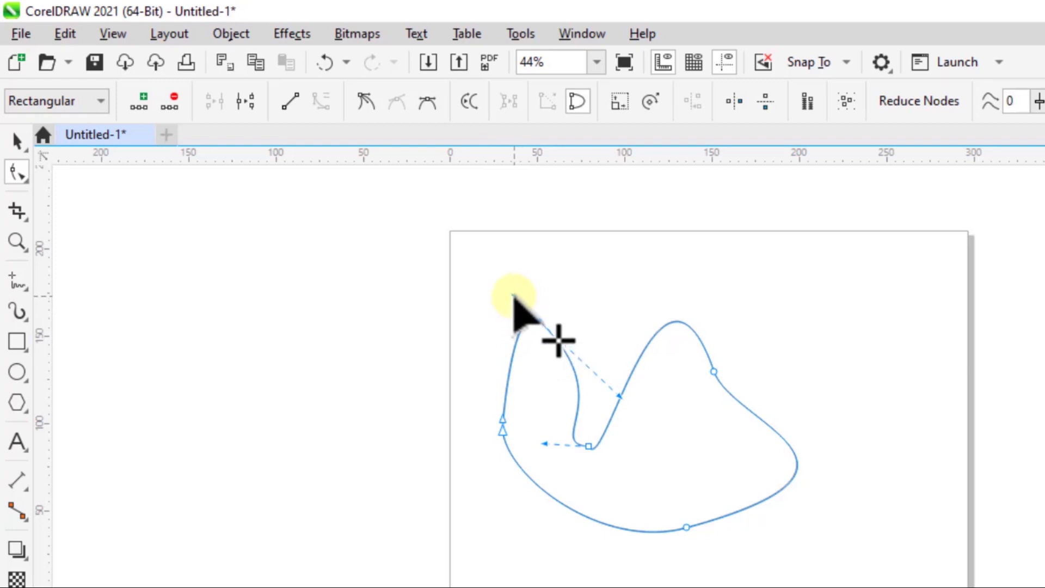
pyautogui.moveTo(513, 295); pyautogui.dragTo(138, 241)
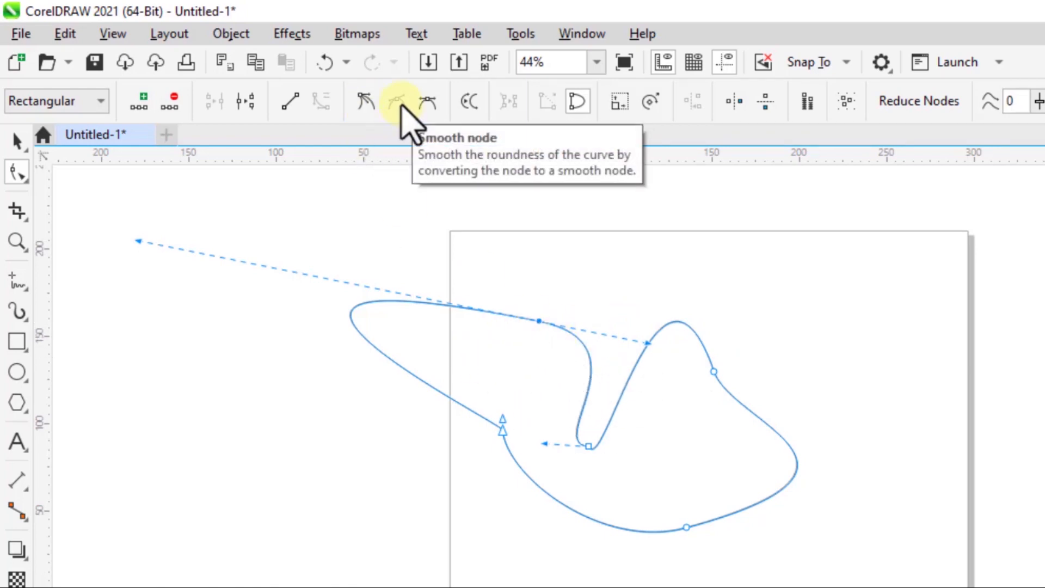
# Convert the upper-left peak node to a symmetrical node and shorten its handles to a level, evenly rounded arch.
pyautogui.click(427, 101)
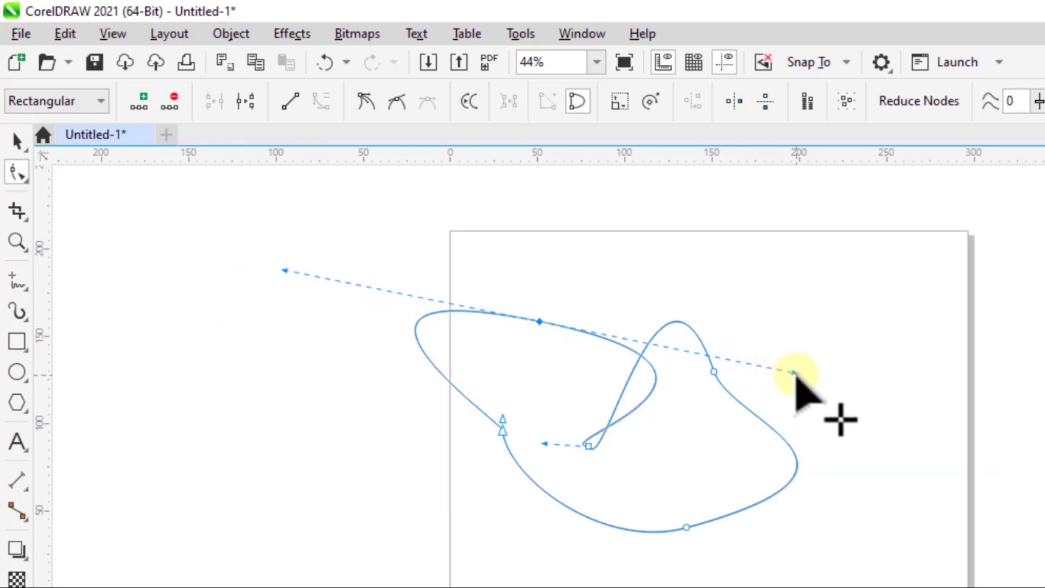
pyautogui.moveTo(795, 371); pyautogui.dragTo(630, 321)
# Reshape the valley cusp node by extending one handle horizontally toward the right lobe and swinging the other up and to the right.
pyautogui.click(590, 446)
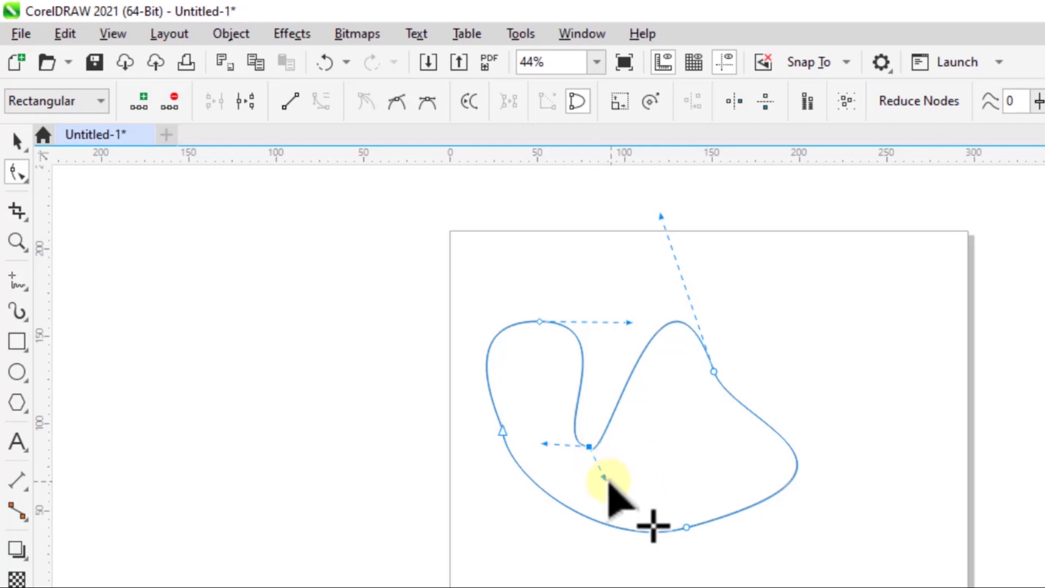
pyautogui.moveTo(603, 477); pyautogui.dragTo(702, 449)
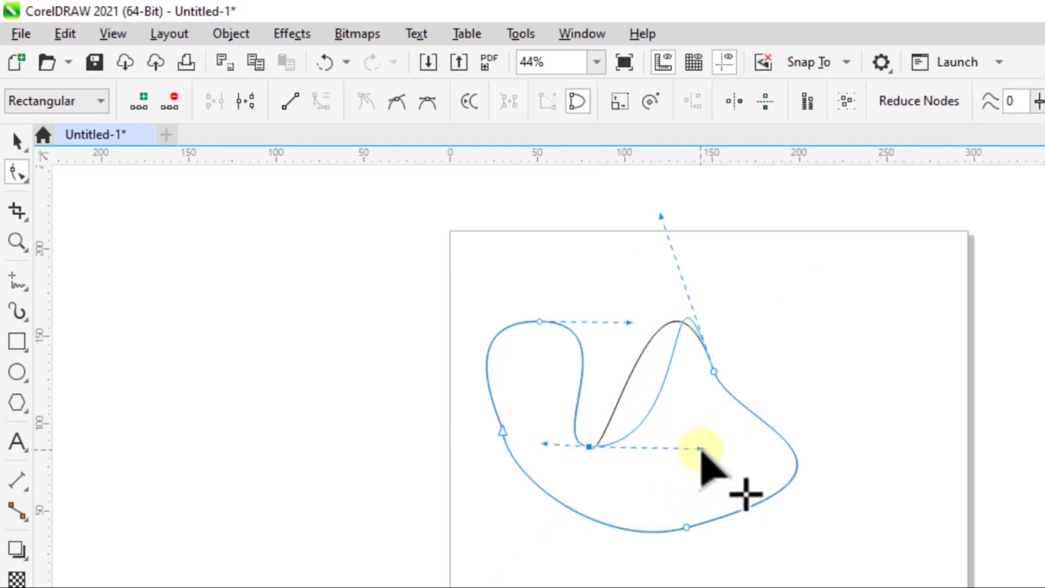
pyautogui.moveTo(544, 443); pyautogui.dragTo(622, 407)
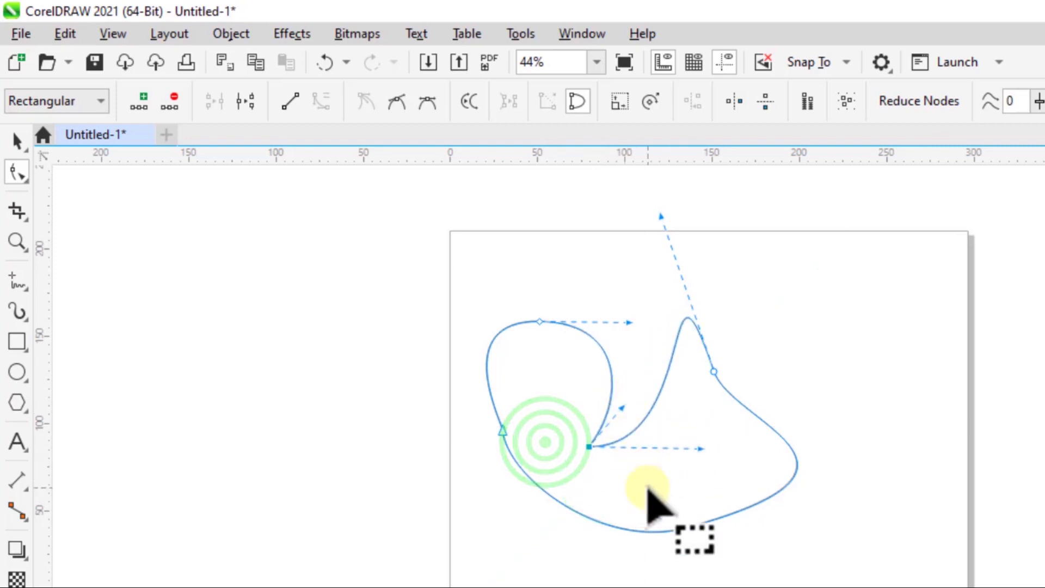
# Rotate and shorten the handles of the upper-right smooth node to turn the right side of the curve into a rounded lobe.
pyautogui.click(714, 371)
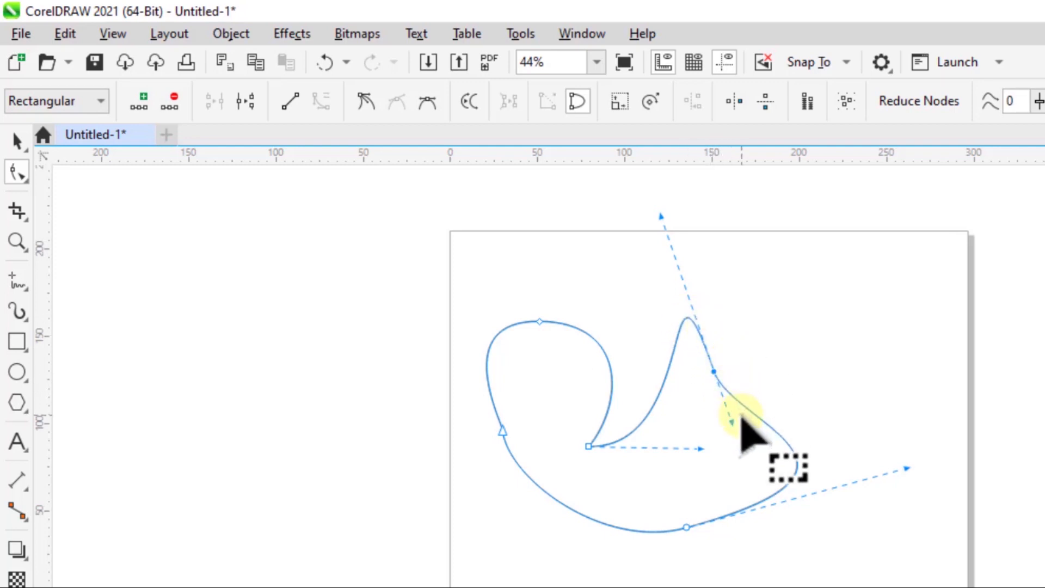
pyautogui.moveTo(732, 423)
pyautogui.mouseDown()
pyautogui.moveTo(778, 428)
pyautogui.moveTo(740, 427)
pyautogui.mouseUp()
pyautogui.moveTo(644, 220); pyautogui.dragTo(693, 390)
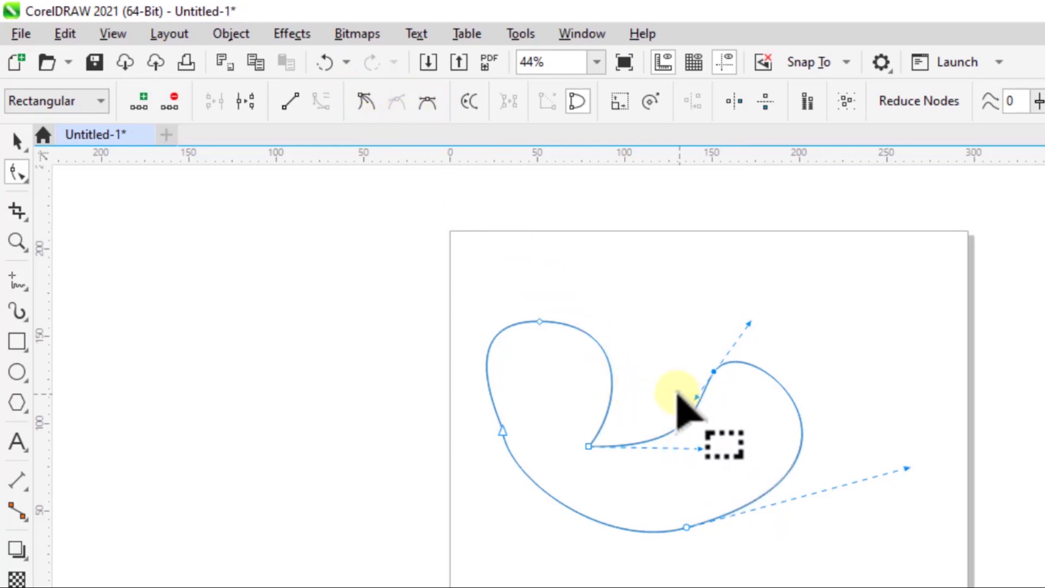
# Lower the valley node's upper handle slightly, shorten and tilt the symmetrical peak node's handles to narrow the left lobe, and deselect the curve.
pyautogui.click(589, 446)
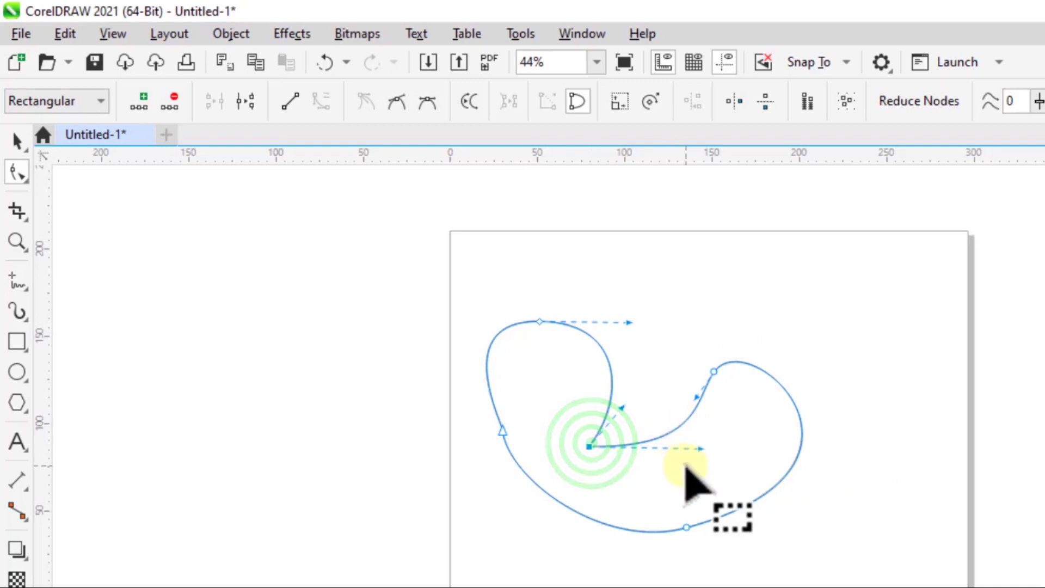
pyautogui.click(622, 407)
pyautogui.moveTo(622, 407); pyautogui.dragTo(626, 430)
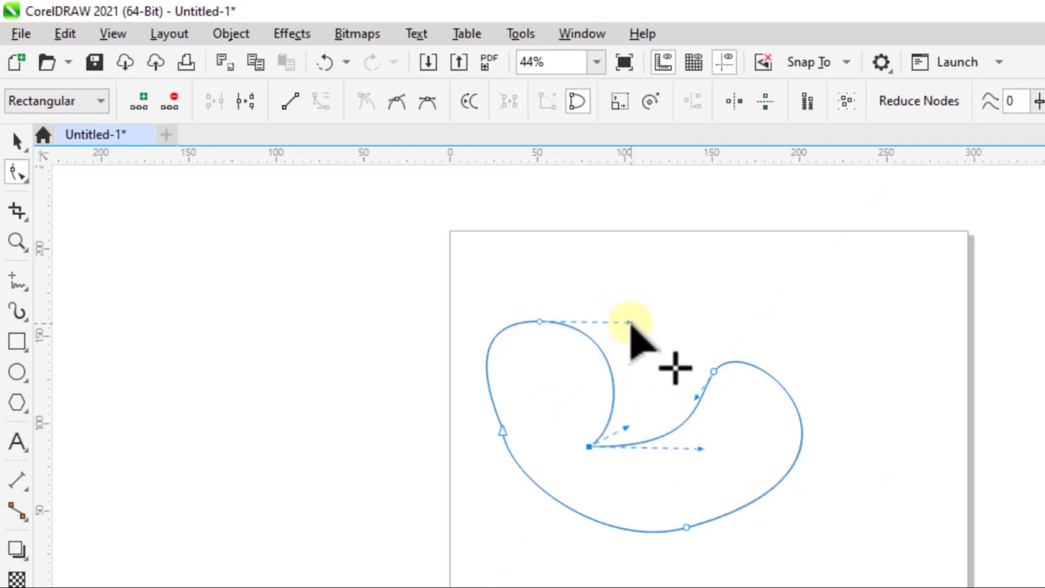
pyautogui.moveTo(630, 323); pyautogui.dragTo(572, 316)
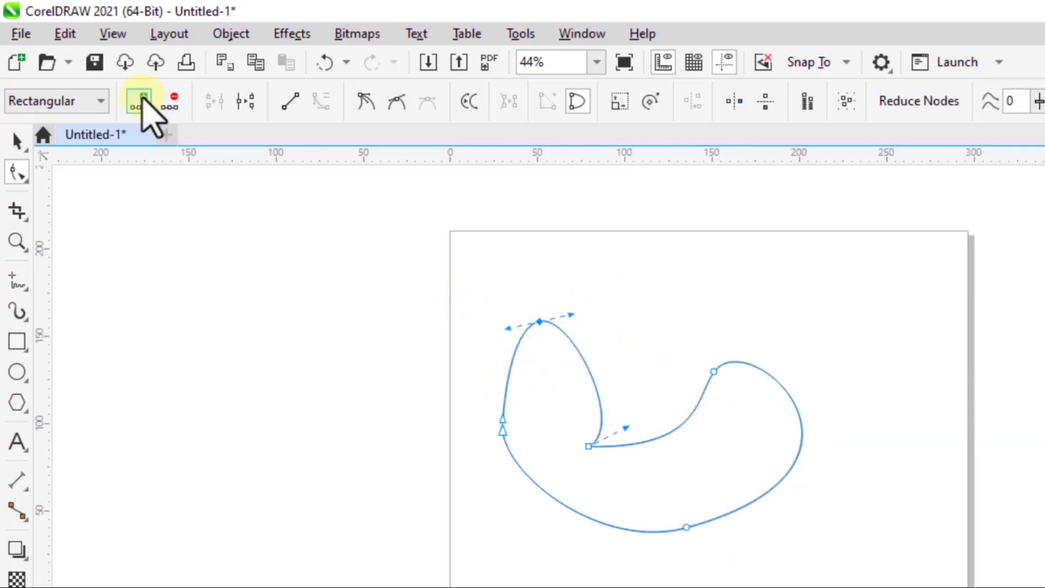
pyautogui.click(692, 301)
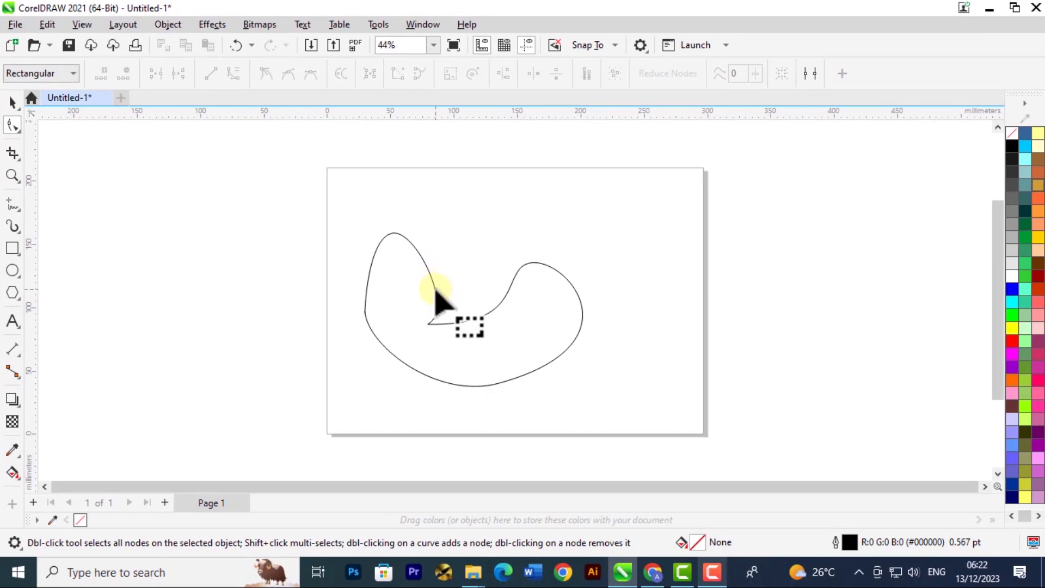
# Reselect the curve and its upper-left symmetrical peak node for editing.
pyautogui.click(433, 288)
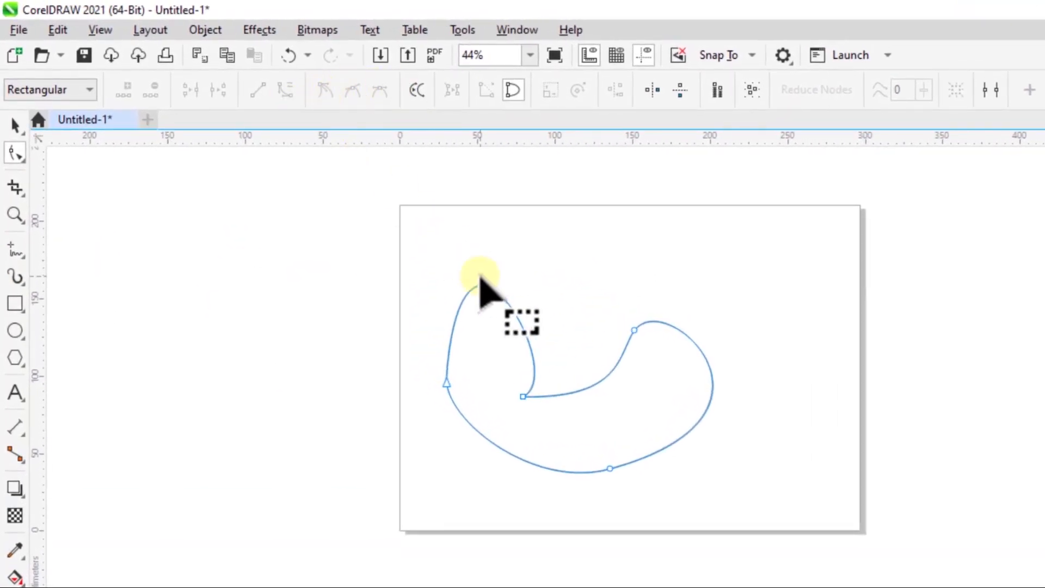
pyautogui.click(480, 284)
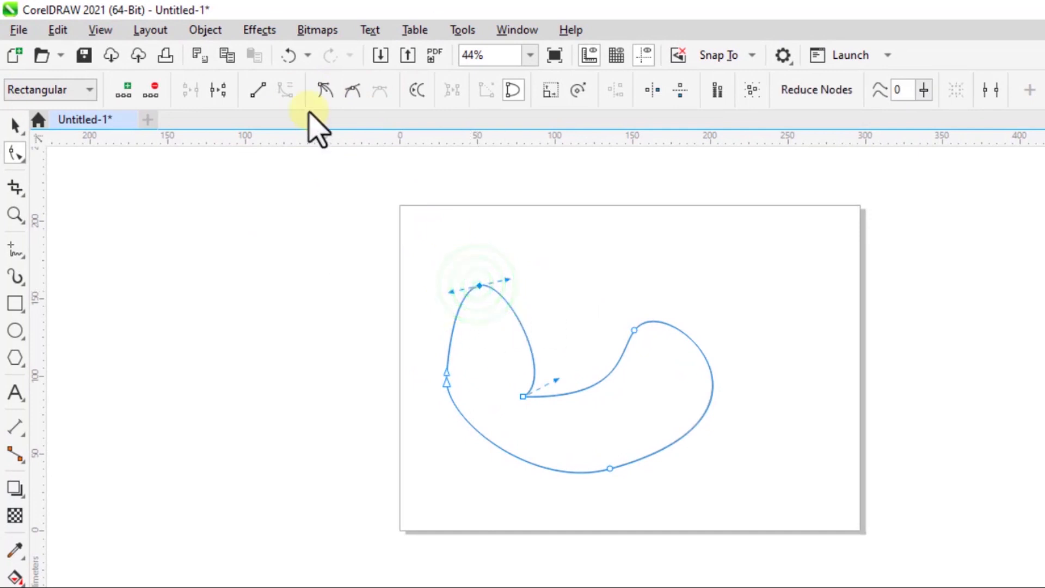